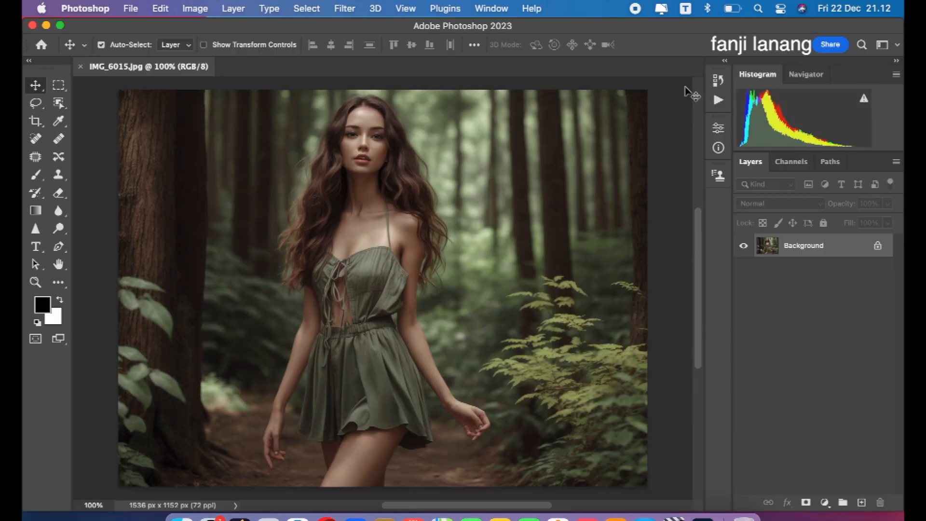
- Duplicate the Background layer and open the copy in the Camera Raw Filter
drag(818, 245, 866, 496)
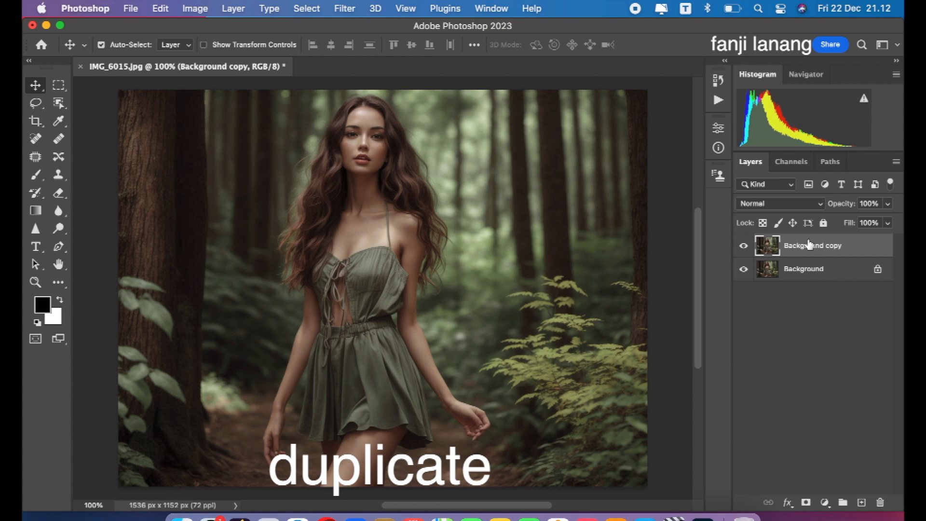
click(335, 9)
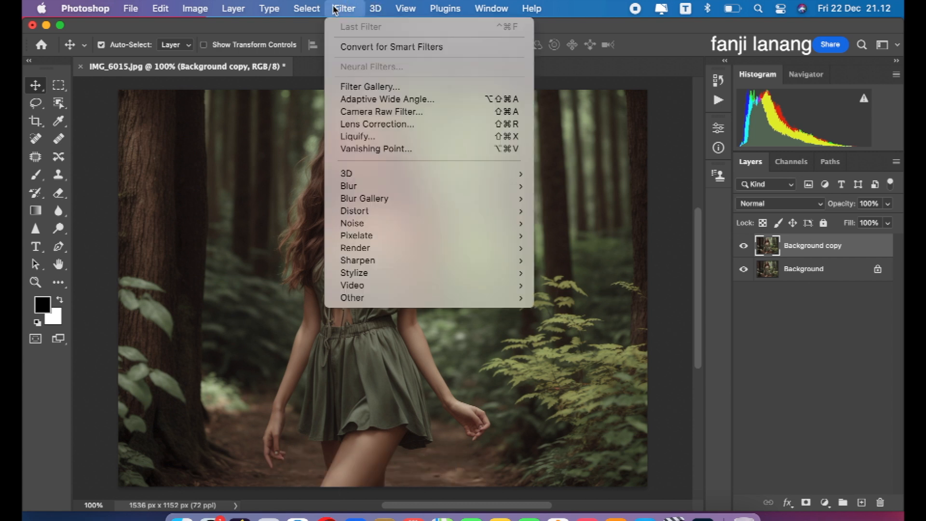
click(376, 112)
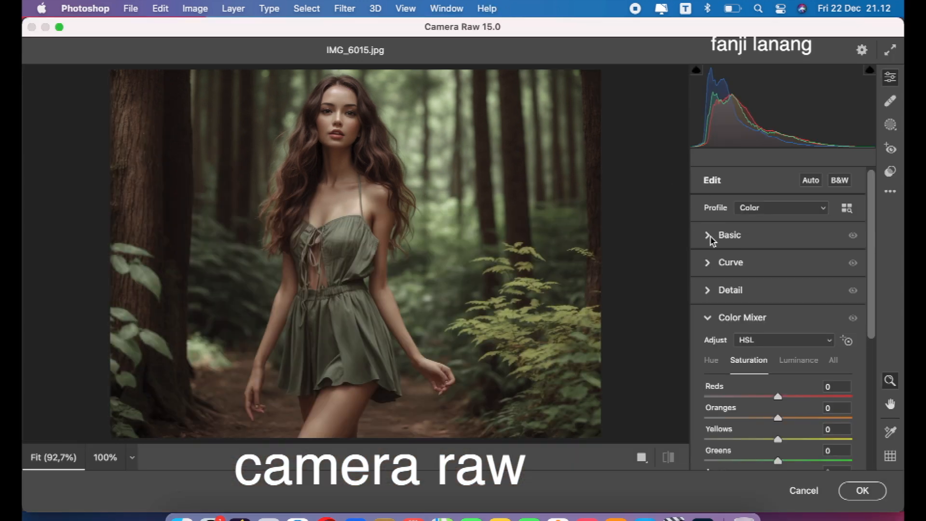
- Set the Basic tone adjustments to Contrast +30, Highlights -15, Shadows +35 and Blacks -10
click(711, 237)
click(790, 314)
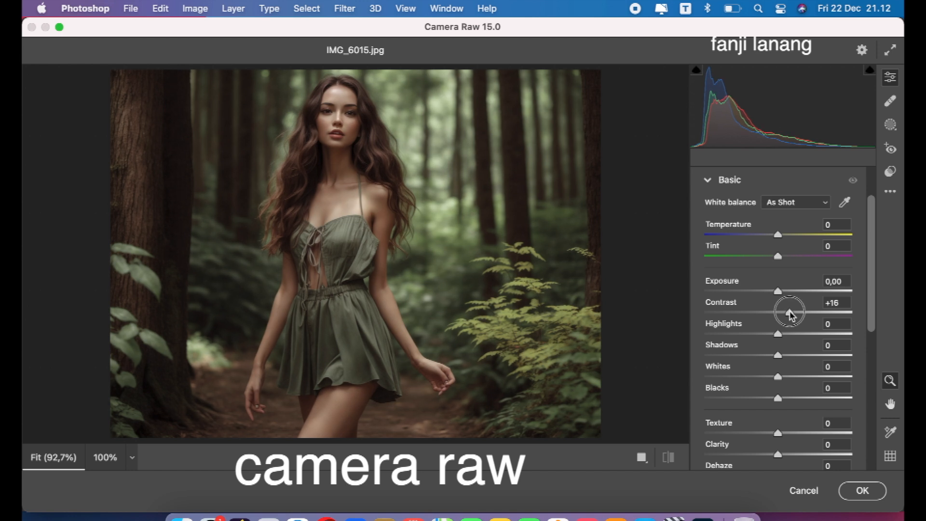
drag(790, 314, 799, 316)
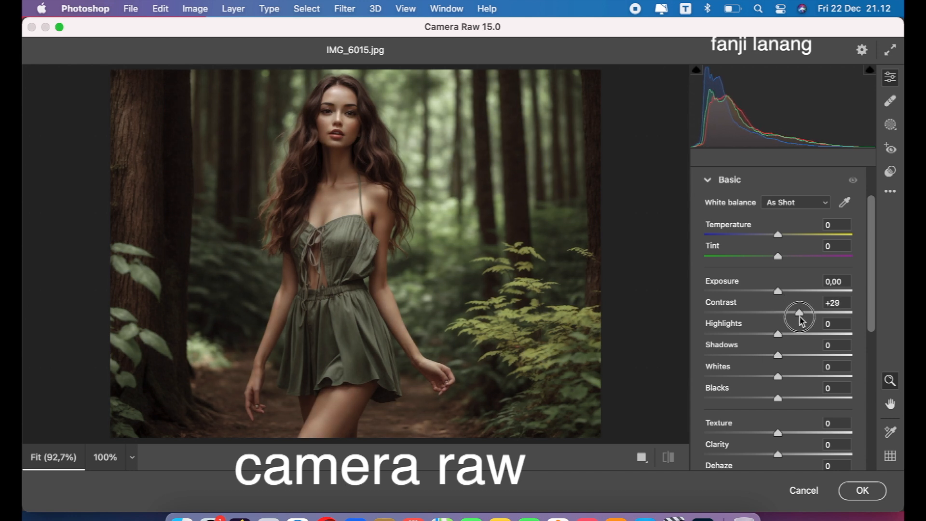
drag(801, 322, 801, 324)
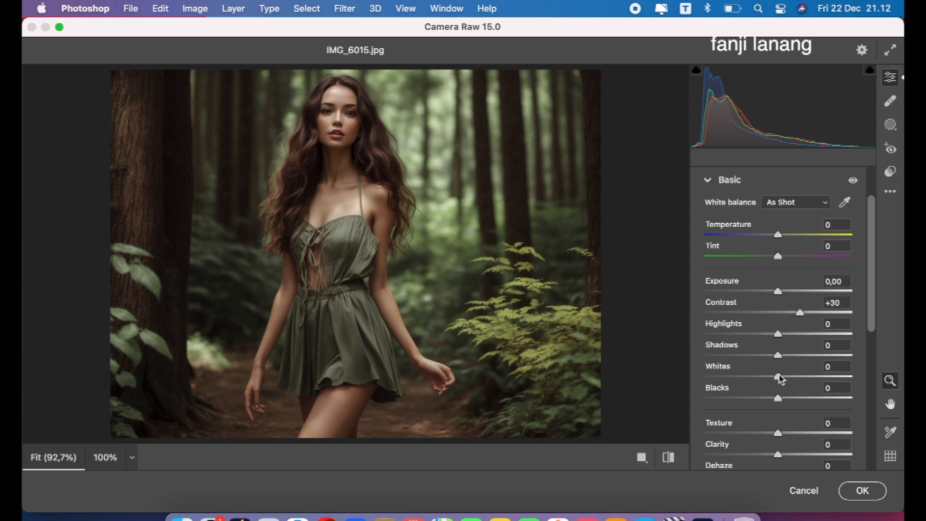
drag(778, 357, 802, 381)
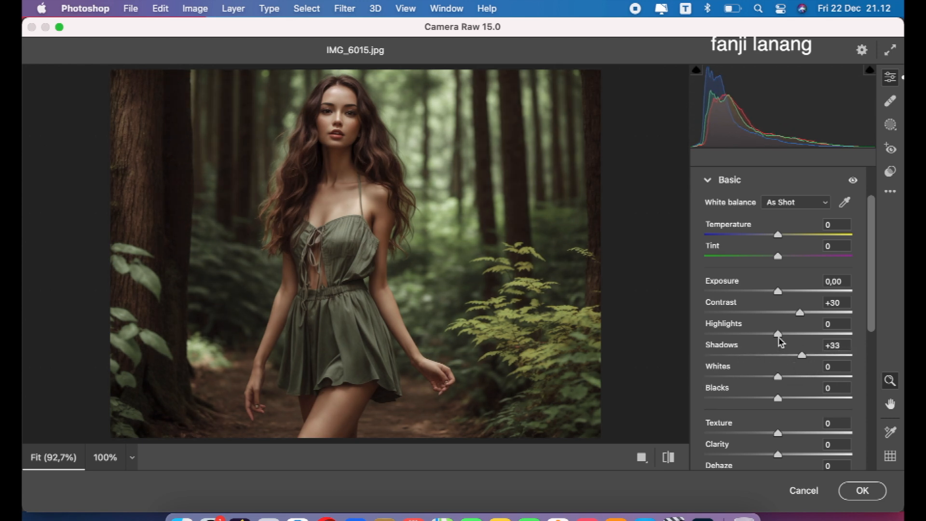
drag(771, 339, 805, 358)
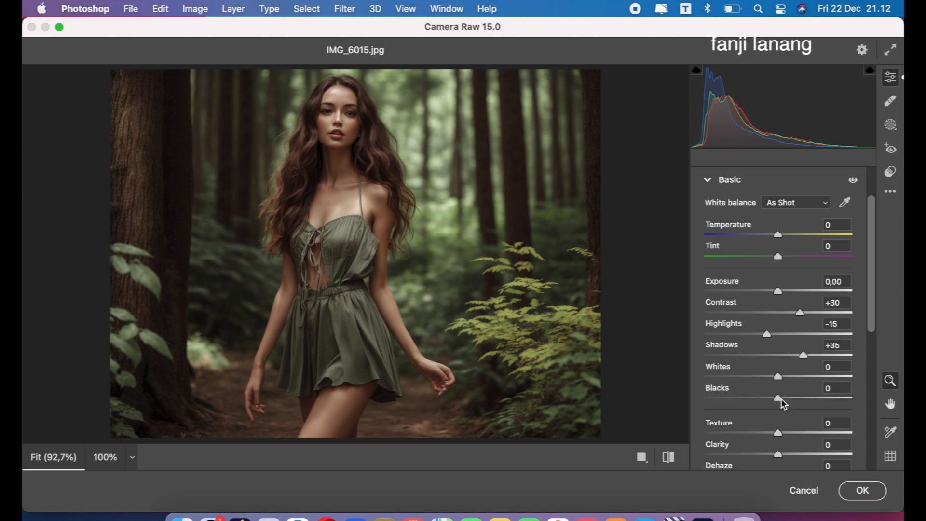
drag(781, 401, 771, 403)
- Set Texture to +5 and Clarity to +9, and close the Basic adjustments
click(874, 312)
drag(874, 313, 871, 326)
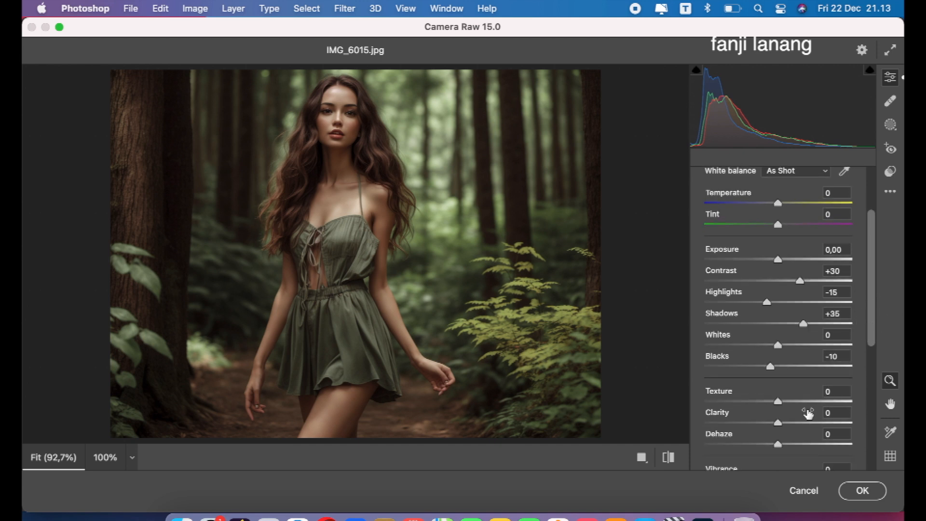
mouse_move(790, 426)
mouse_down()
mouse_move(780, 403)
mouse_move(804, 403)
mouse_move(770, 409)
mouse_move(826, 406)
mouse_move(786, 416)
mouse_move(784, 426)
mouse_up()
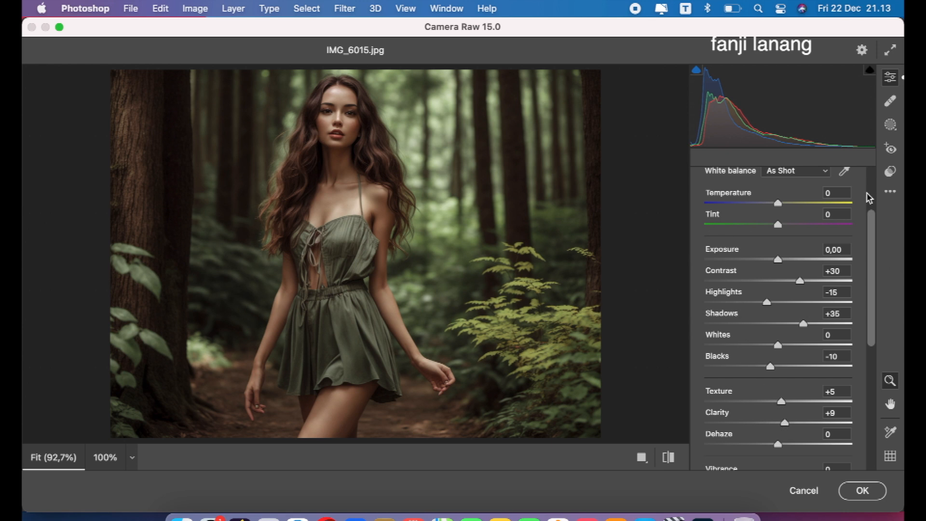
scroll(867, 198, up, 3)
click(709, 236)
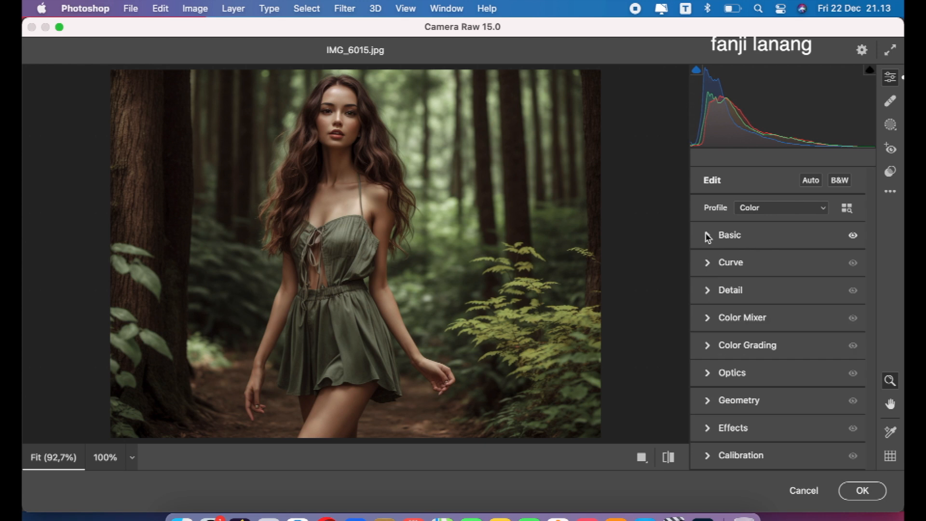
- Adjust the hues in the Color Mixer to shift the yellowish foliage toward a deeper green
click(708, 317)
click(710, 247)
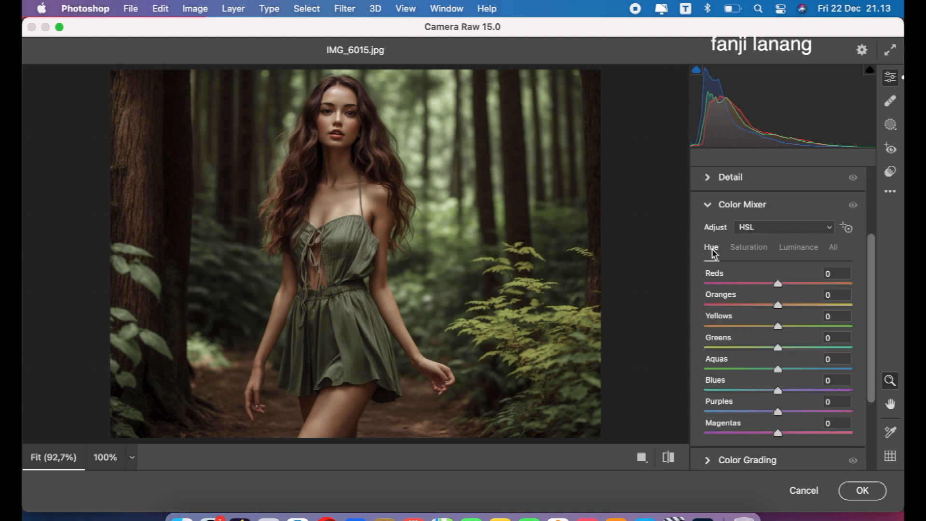
drag(769, 331, 764, 403)
- Set the saturation of the Yellows to -75 in the Color Mixer
click(756, 248)
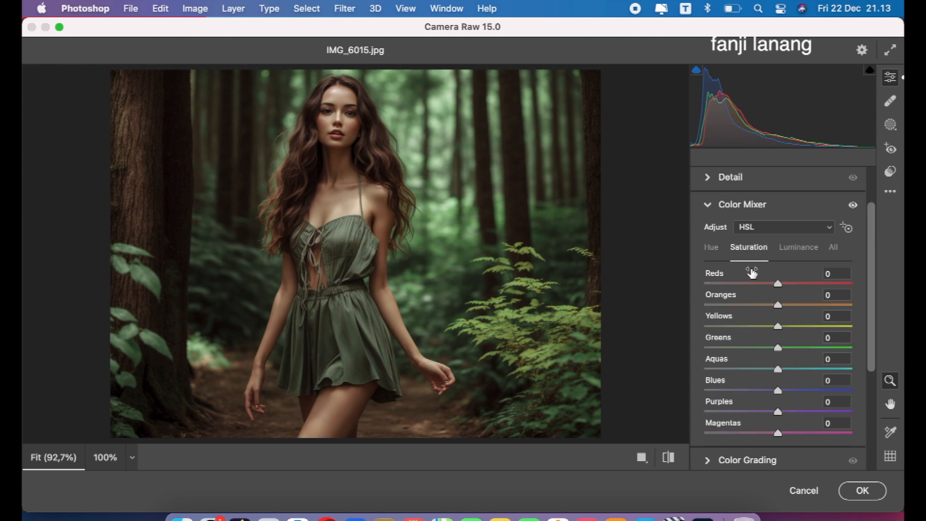
click(777, 327)
drag(776, 330, 721, 345)
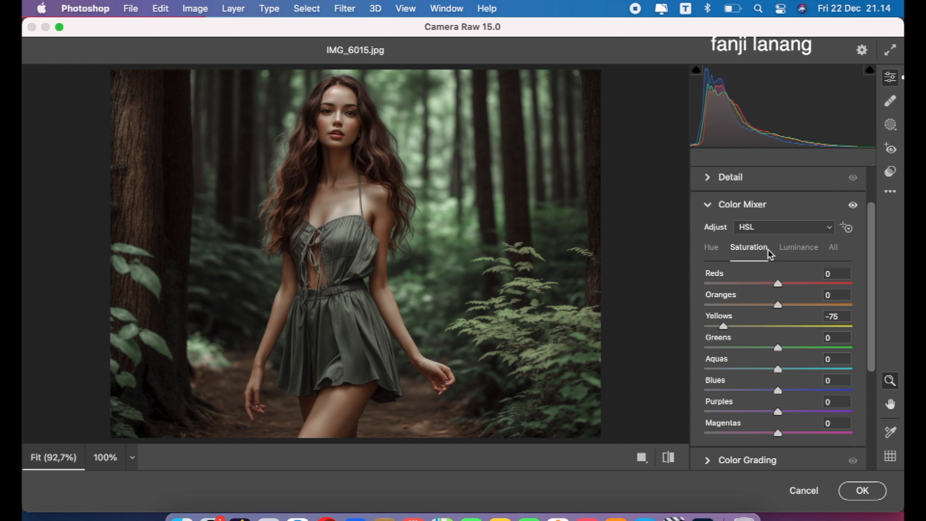
- Set the Color Mixer luminance to -39 for Greens and +10 for Oranges, and close the mixer
click(787, 247)
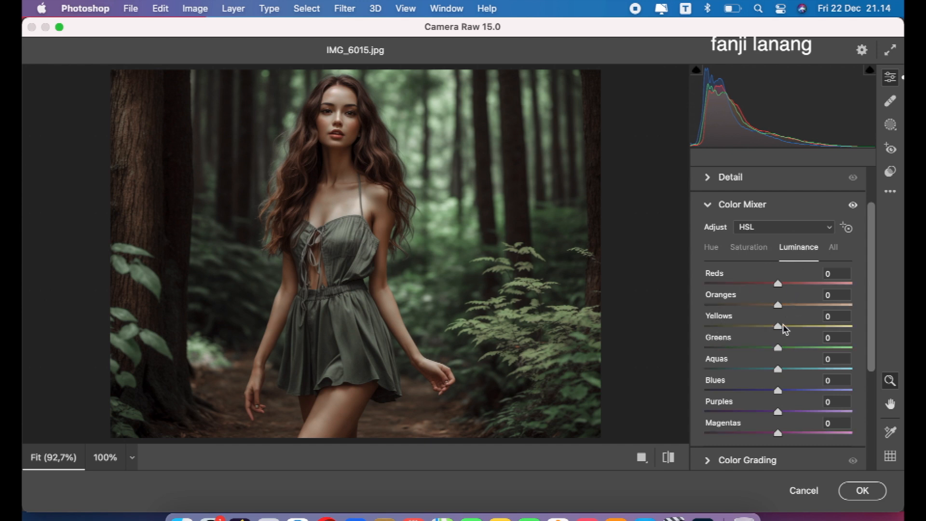
drag(769, 329, 750, 353)
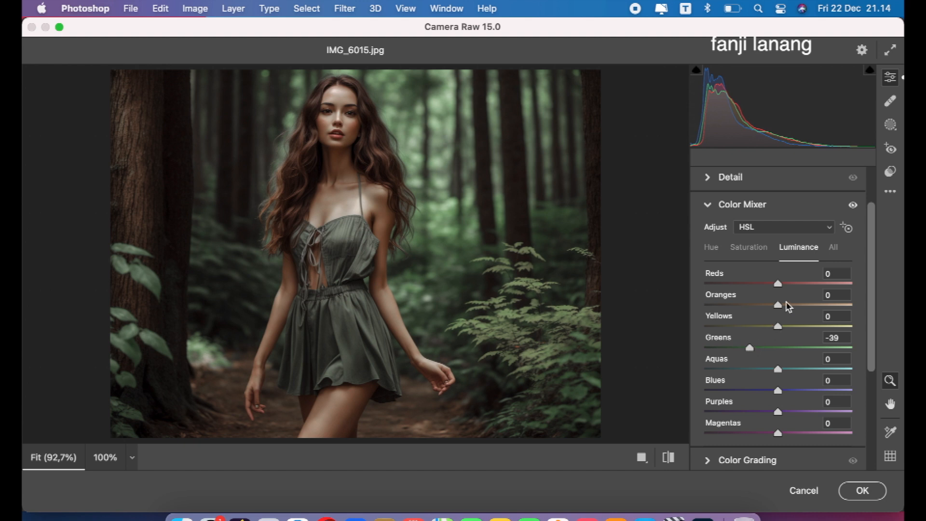
drag(787, 302, 786, 307)
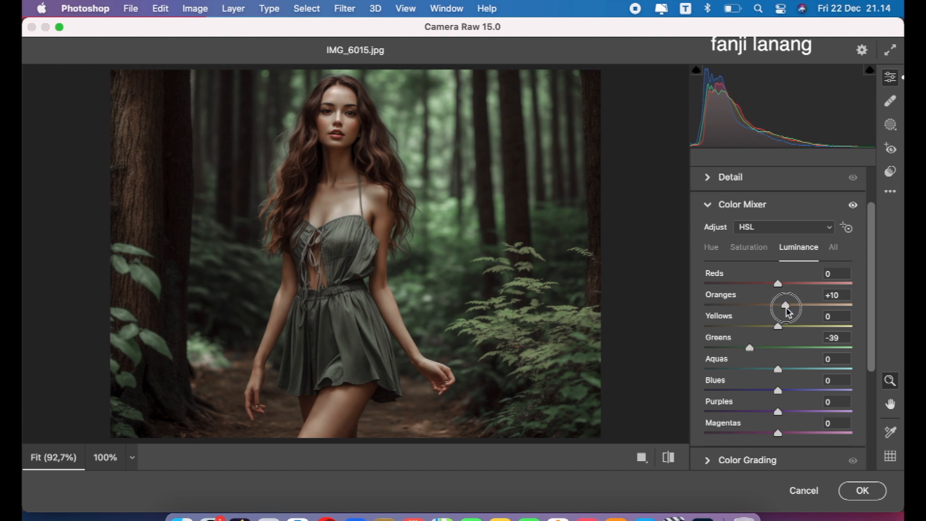
click(708, 206)
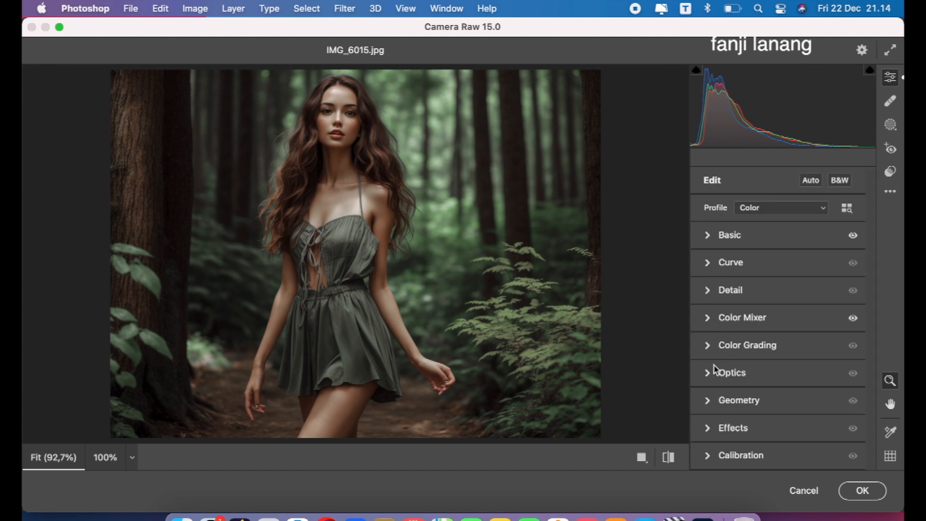
- Set the Calibration hues to +15 for Red Primary, +10 for Green Primary and -15 for Blue Primary
click(707, 456)
drag(790, 312, 788, 306)
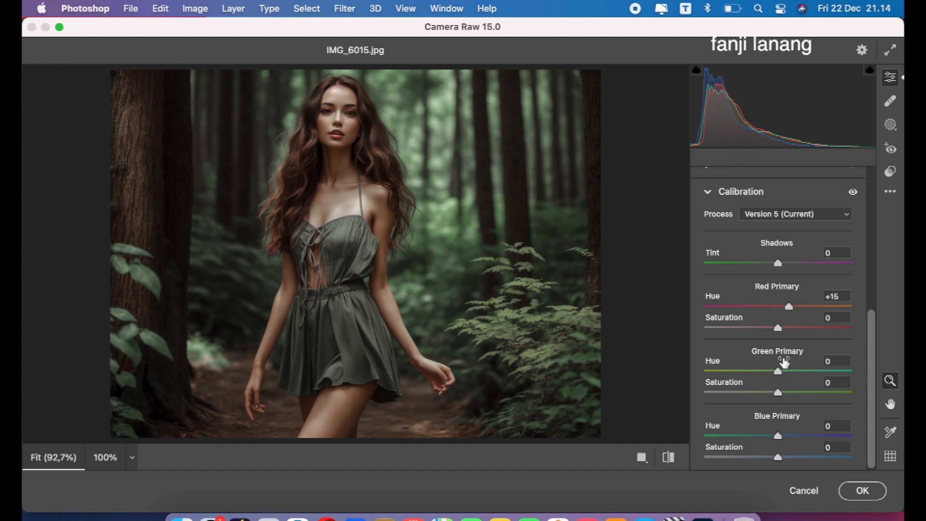
drag(768, 436, 767, 436)
mouse_move(782, 375)
mouse_down()
mouse_move(810, 376)
mouse_move(704, 384)
mouse_move(830, 388)
mouse_move(781, 392)
mouse_move(786, 378)
mouse_up()
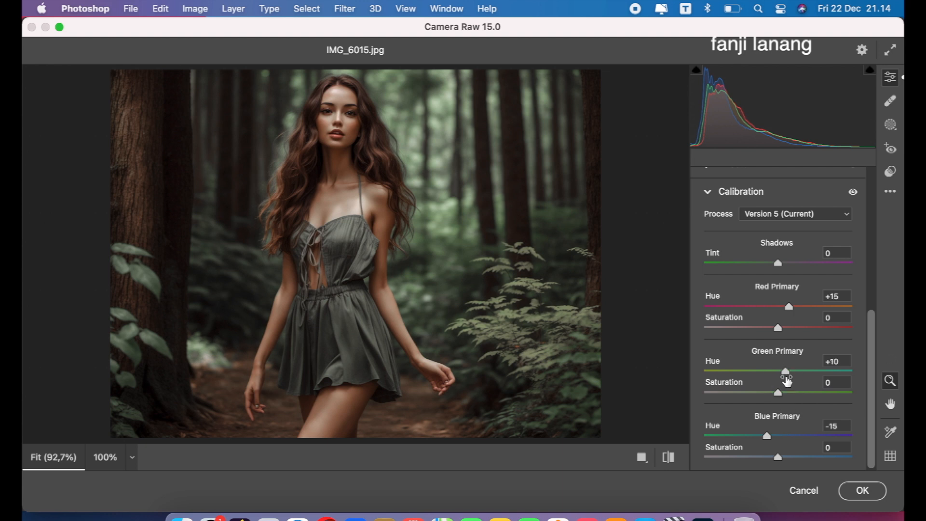
- Compare the edit with the default settings and apply the Camera Raw adjustments to the layer
click(667, 457)
click(668, 457)
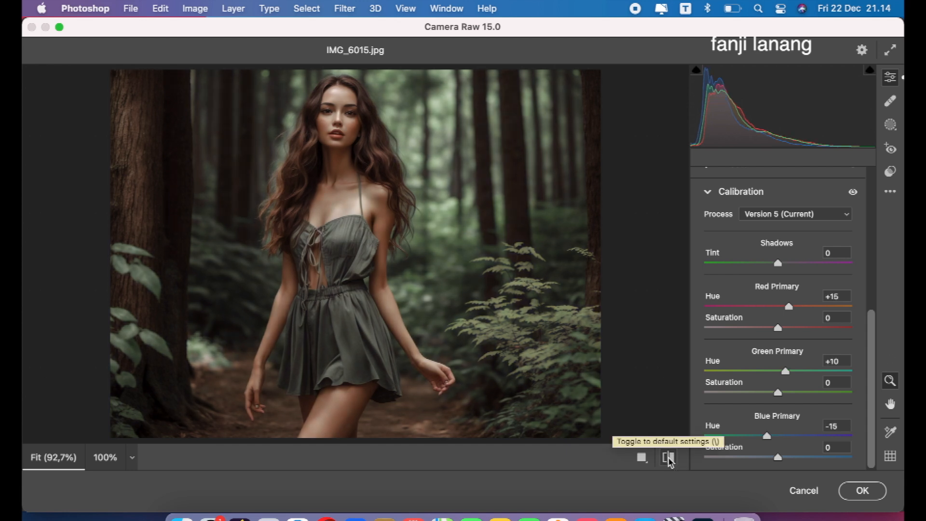
click(863, 490)
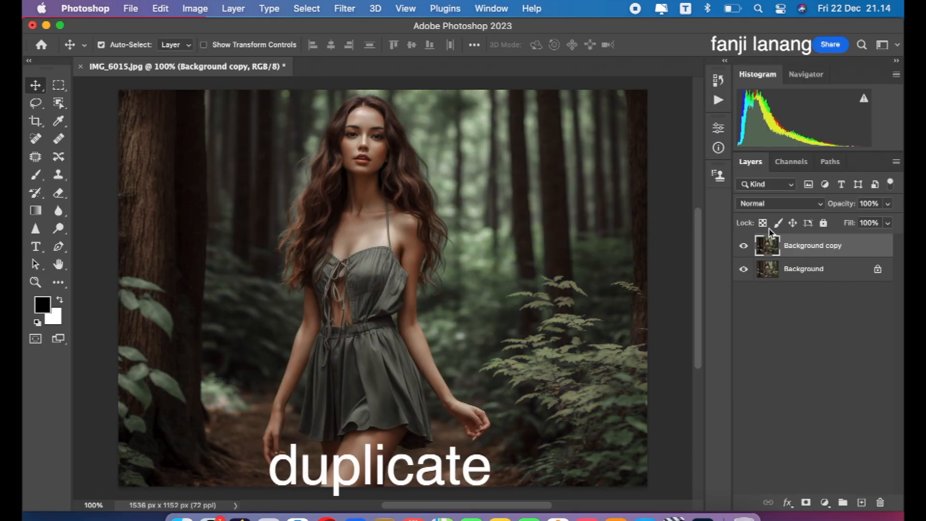
- Duplicate the colour-adjusted layer and apply a Motion Blur to the new copy with angle 90° and distance 97 pixels
drag(824, 254, 862, 500)
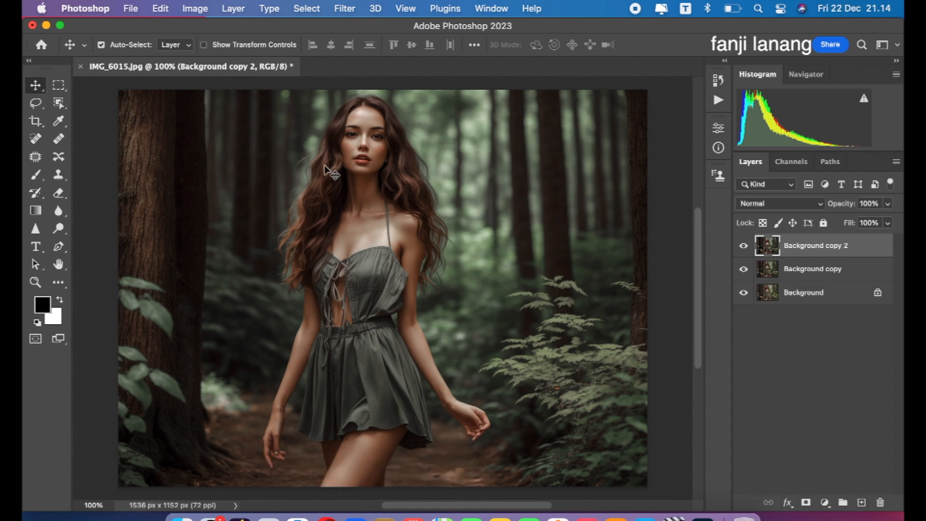
click(347, 11)
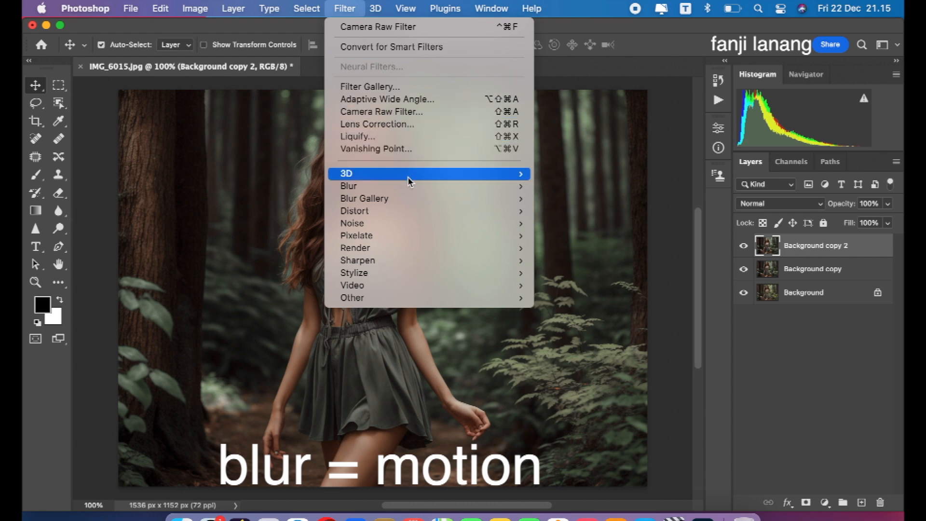
mouse_move(415, 187)
click(572, 260)
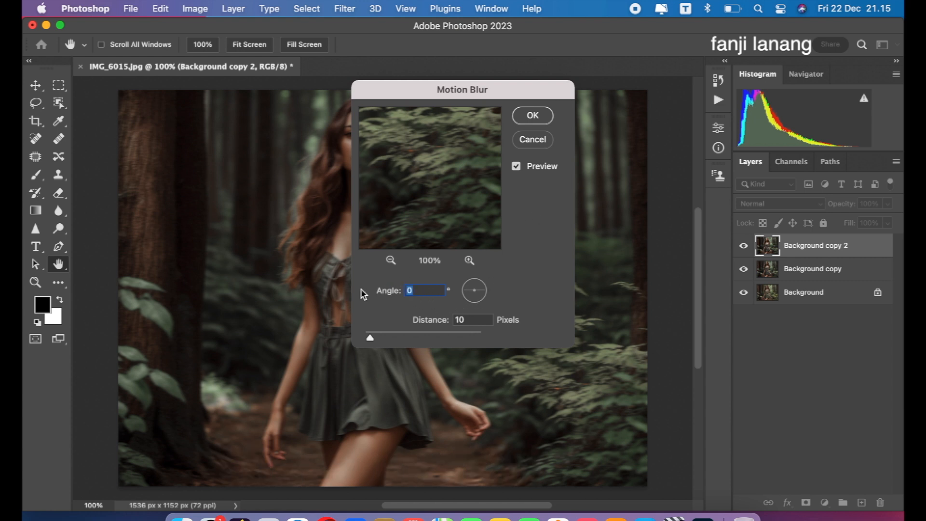
text(90)
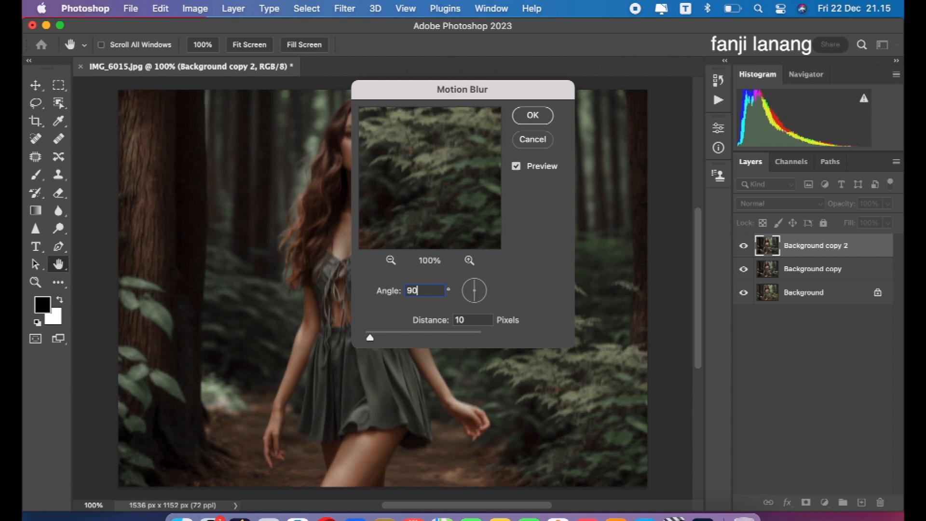
drag(384, 336, 406, 340)
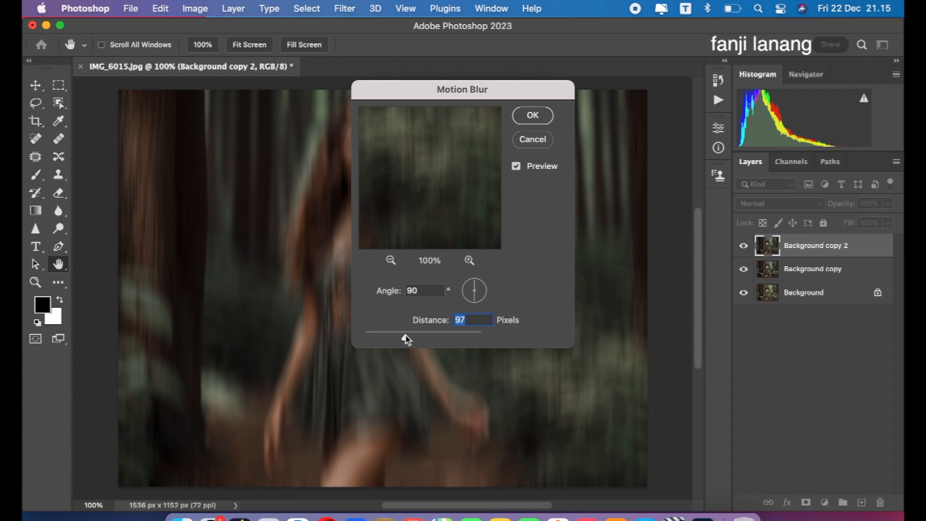
click(525, 118)
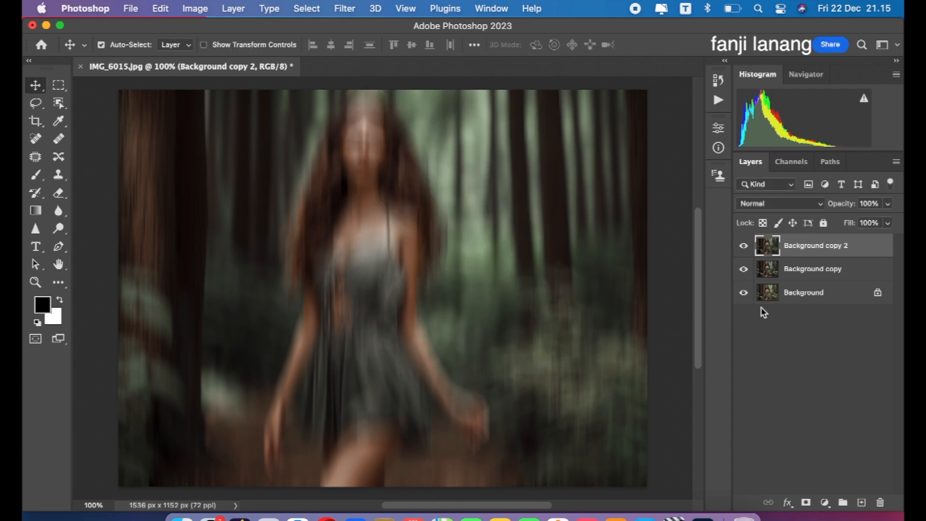
- Add a layer mask to the motion-blurred copy and invert the mask to black
click(806, 502)
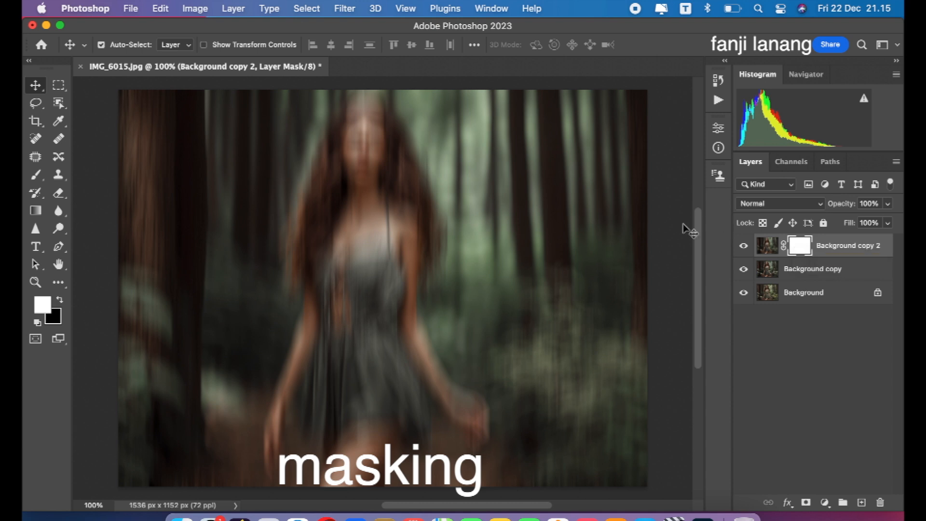
key(super+i)
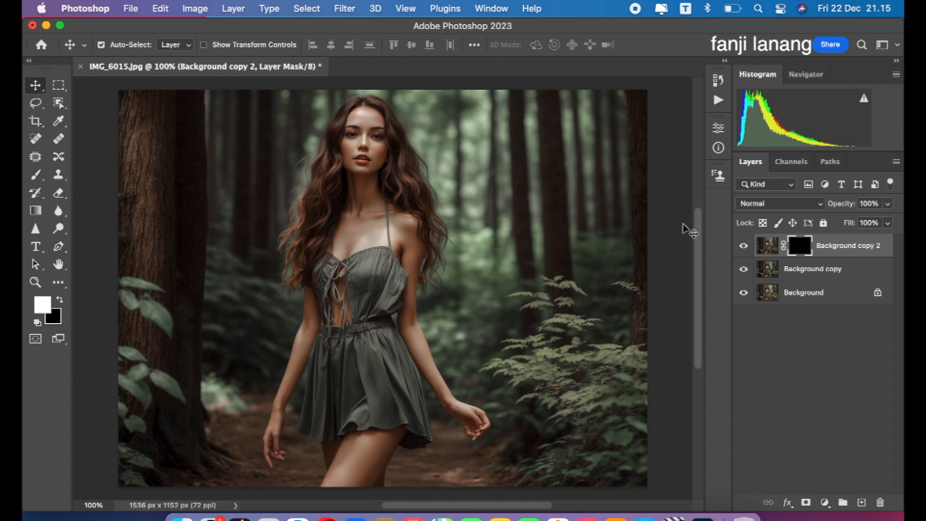
key(super+z)
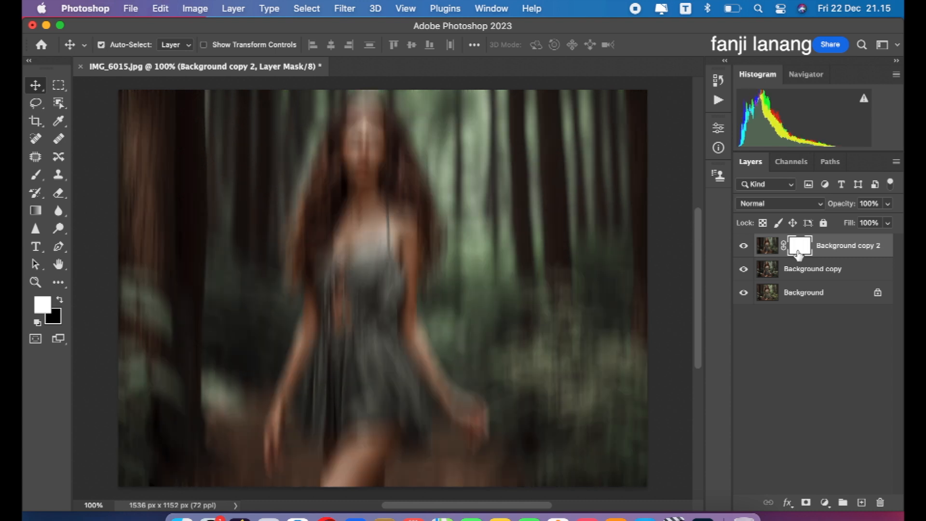
click(195, 9)
click(195, 8)
click(195, 8)
mouse_move(289, 46)
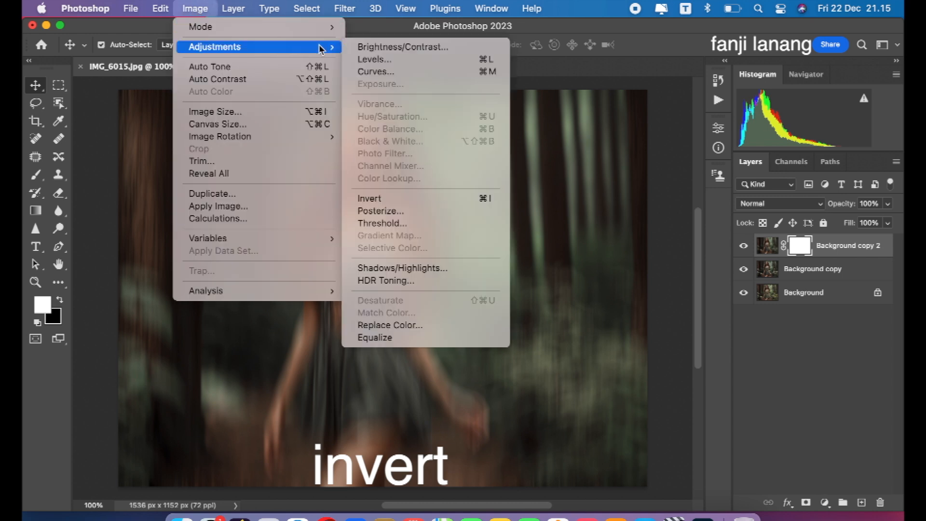
click(383, 197)
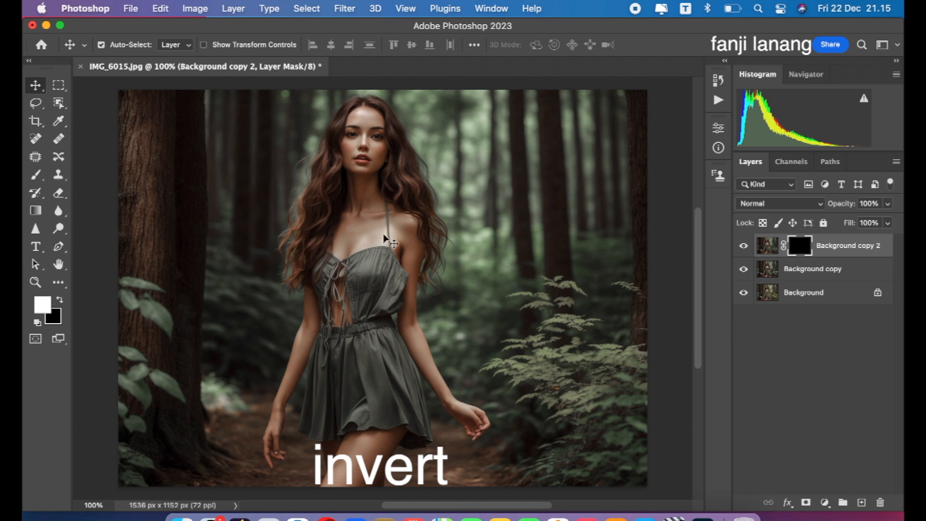
- Paint white on the motion-blurred layer's mask over the trees right of the woman with a soft 182 px brush at 67% opacity
click(36, 174)
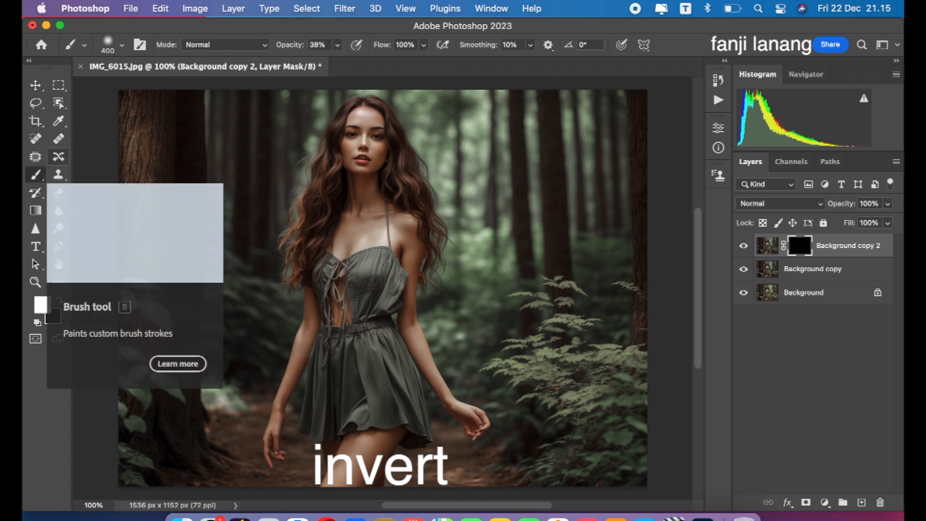
click(120, 48)
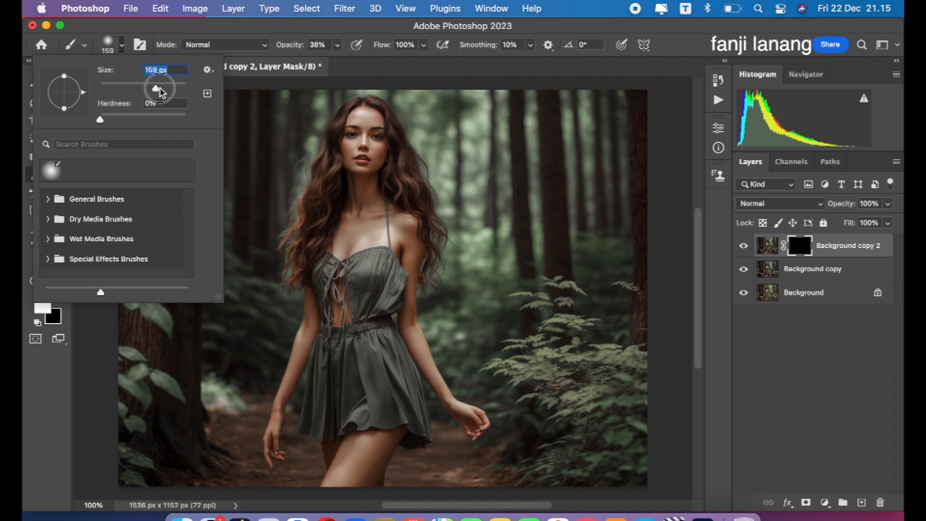
click(370, 73)
click(337, 45)
drag(338, 61, 357, 63)
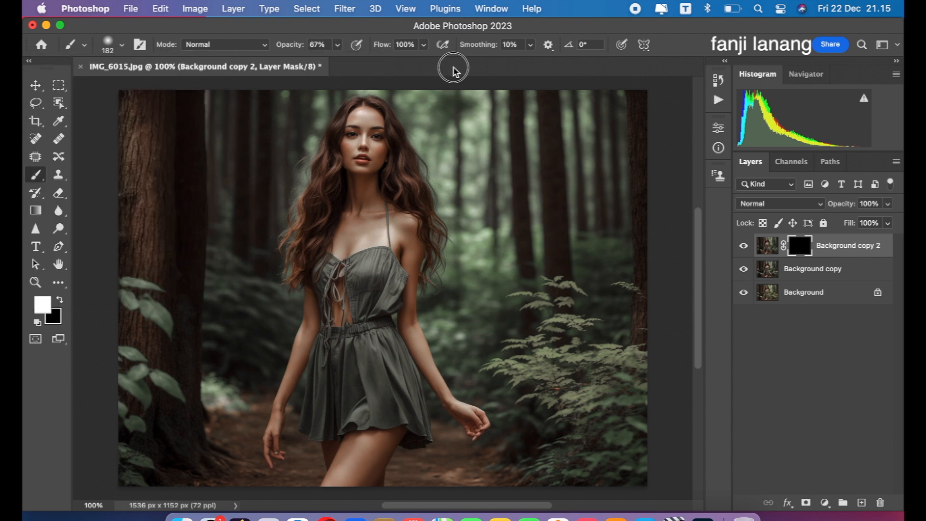
click(58, 301)
click(59, 301)
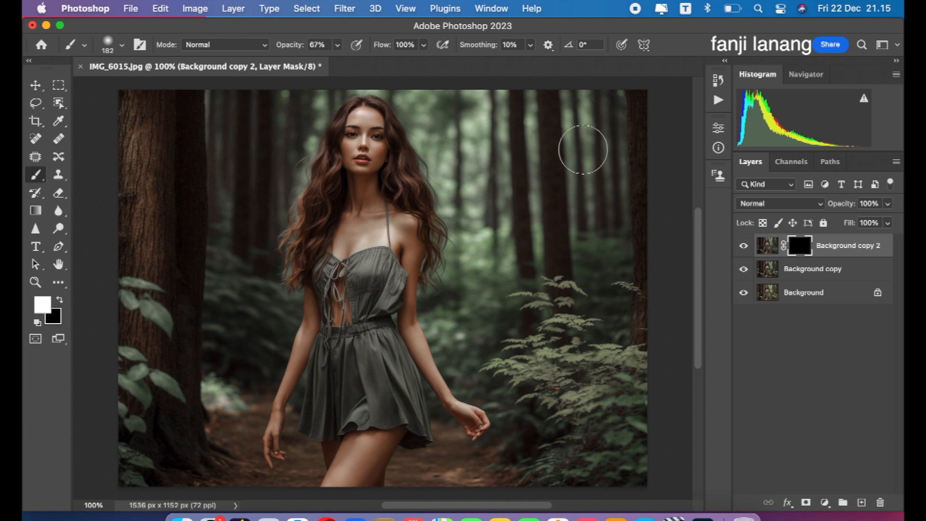
mouse_move(557, 118)
mouse_down()
mouse_move(548, 252)
mouse_move(533, 95)
mouse_up()
- Paint the mask white at 100% brush opacity over the background trees on both sides of the woman, and compare with the blur hidden
click(337, 45)
drag(345, 62, 369, 65)
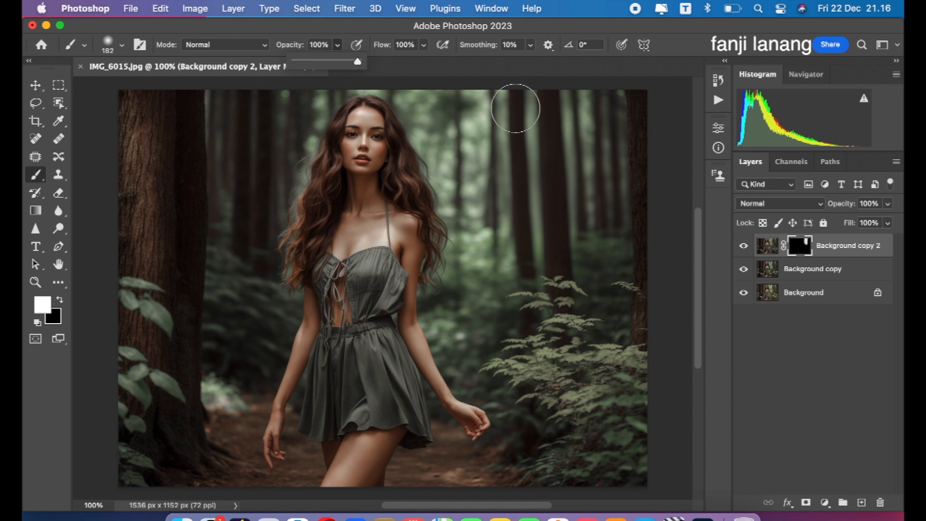
click(521, 183)
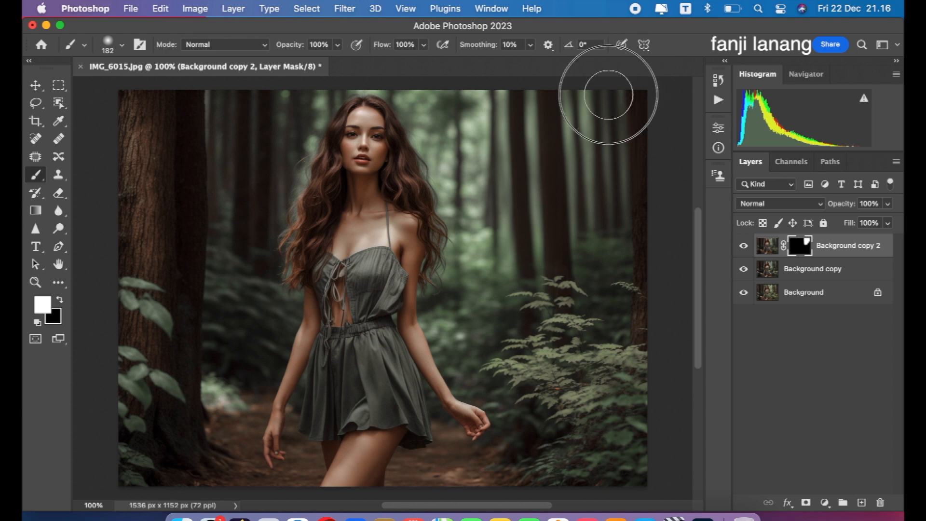
mouse_move(492, 178)
mouse_down()
mouse_move(473, 165)
mouse_move(470, 83)
mouse_up()
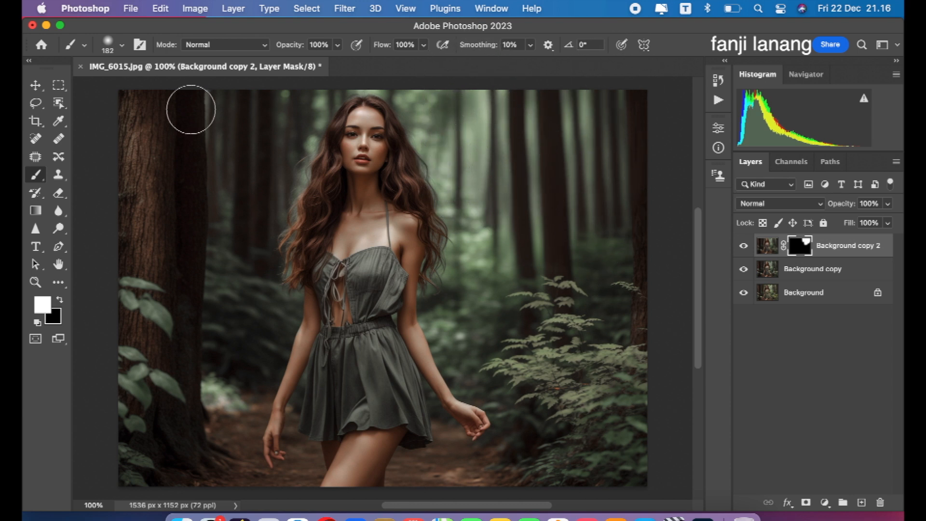
mouse_move(244, 212)
mouse_down()
mouse_move(244, 58)
mouse_move(276, 115)
mouse_move(279, 52)
mouse_move(228, 103)
mouse_move(239, 199)
mouse_up()
key(super+z)
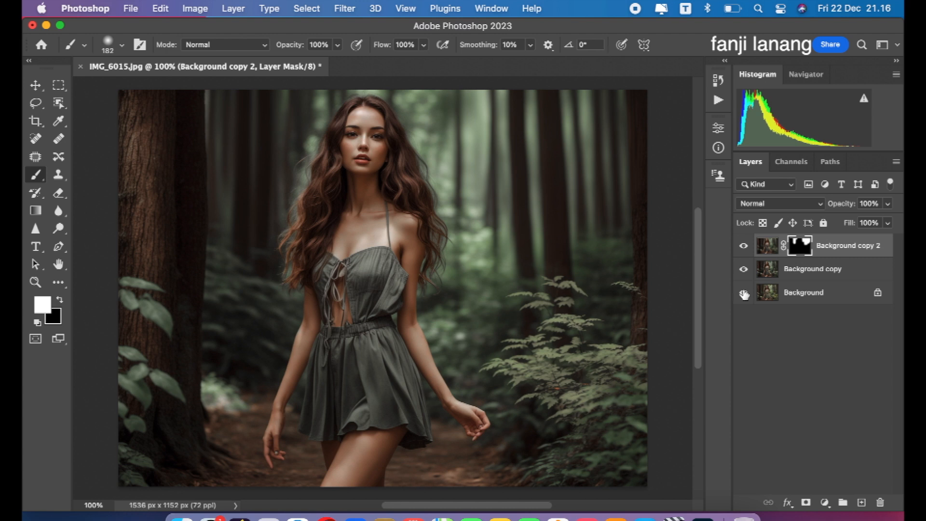
click(742, 249)
click(740, 249)
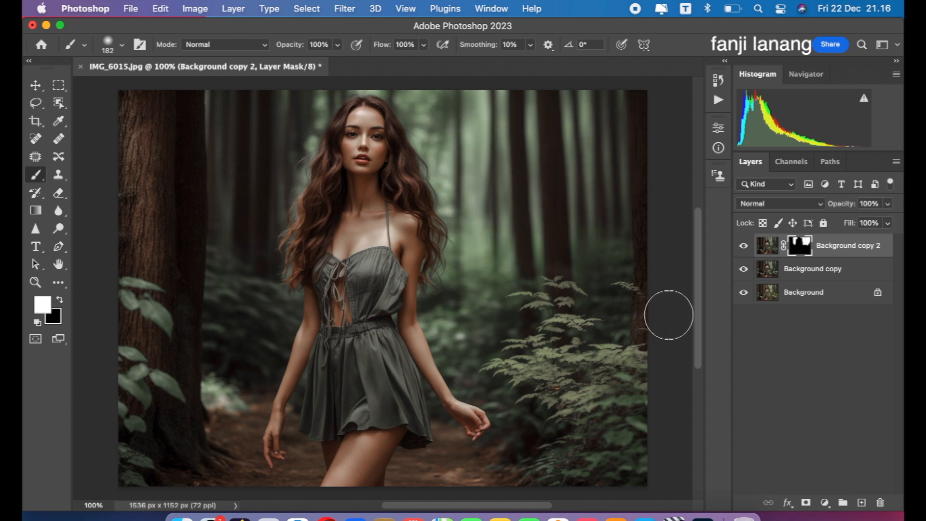
- Add a Brightness/Contrast adjustment layer above the motion-blurred copy with Brightness 6 and Contrast 5
click(825, 503)
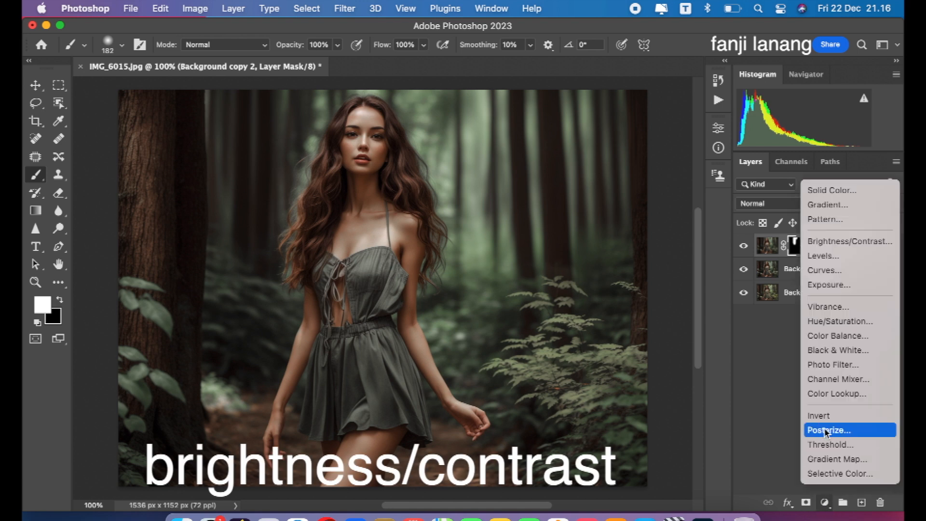
click(823, 245)
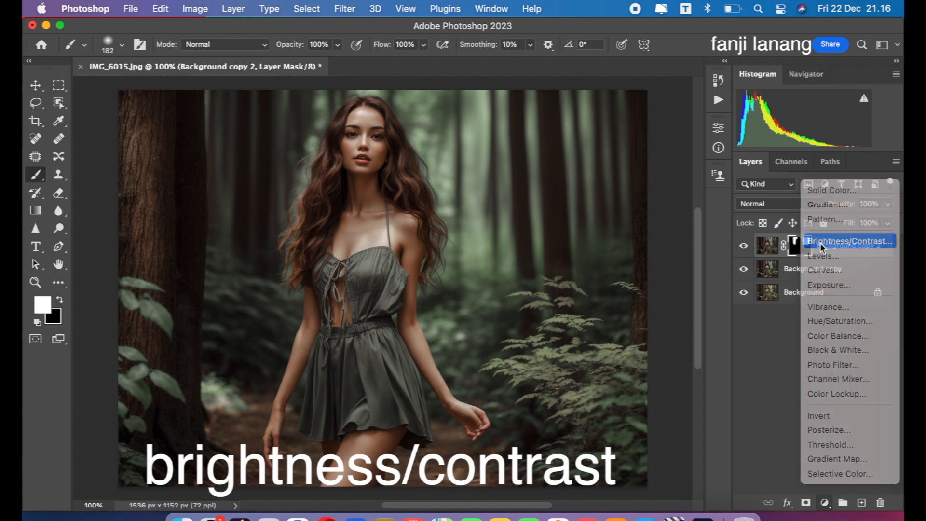
drag(621, 207, 624, 236)
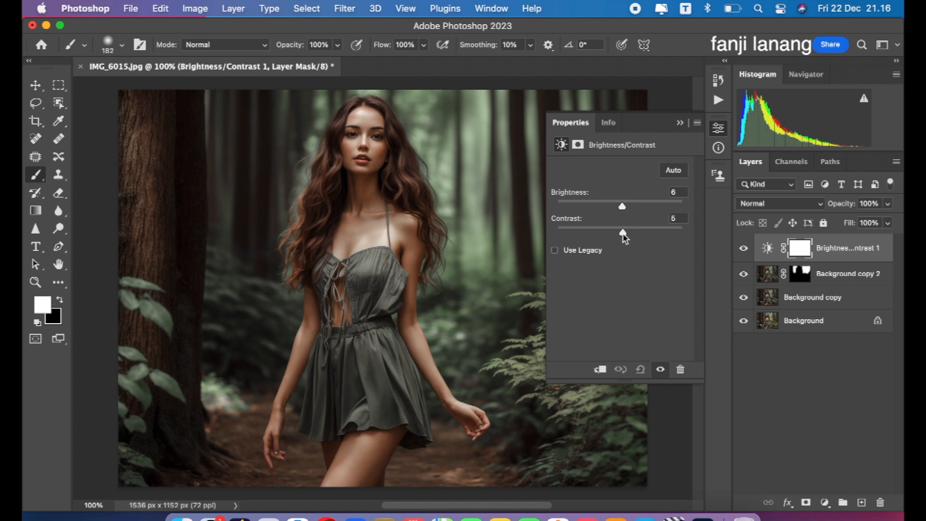
click(680, 124)
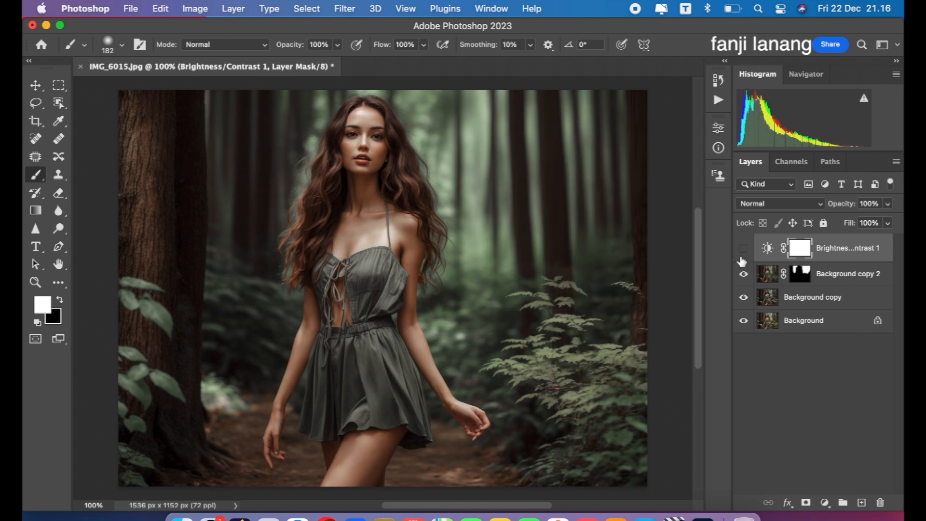
- Compare the finished edit with the original photo by hiding and reshowing the layers above the background
click(743, 273)
click(745, 297)
click(745, 297)
click(743, 274)
click(743, 249)
click(35, 86)
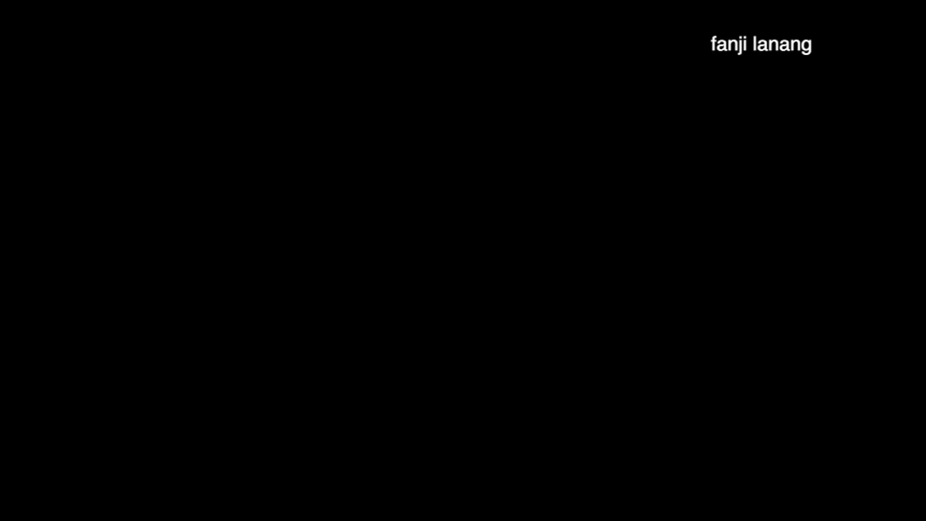